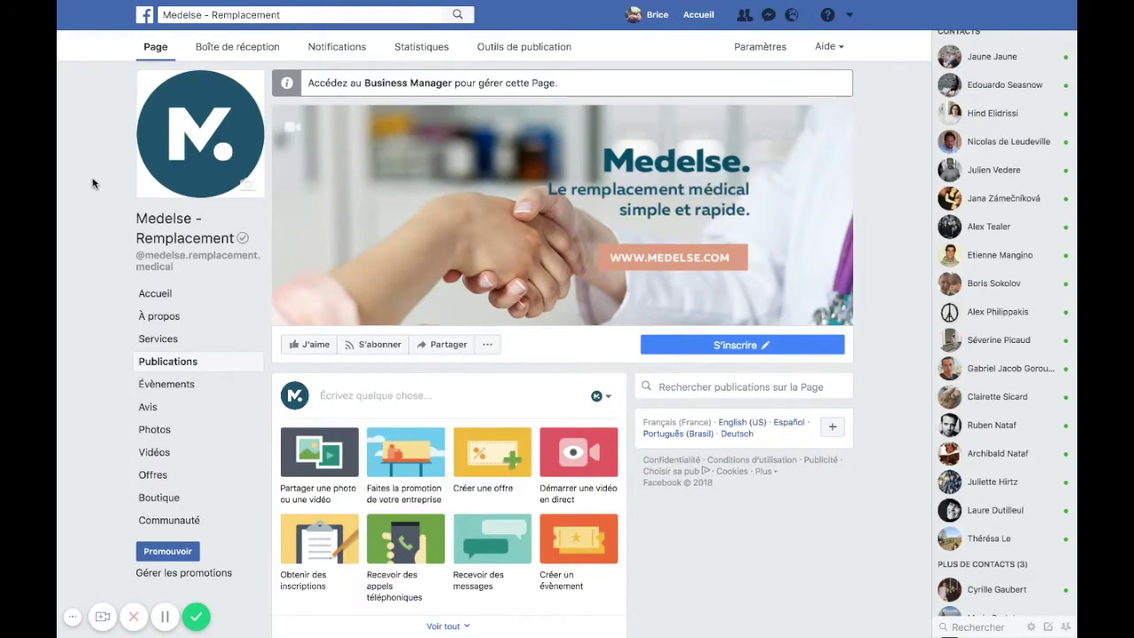
- Examine the list of people who reacted to the boosted Chirurgien-Dentiste Nice post and their page invitation statuses
scroll(93, 183, down, 4)
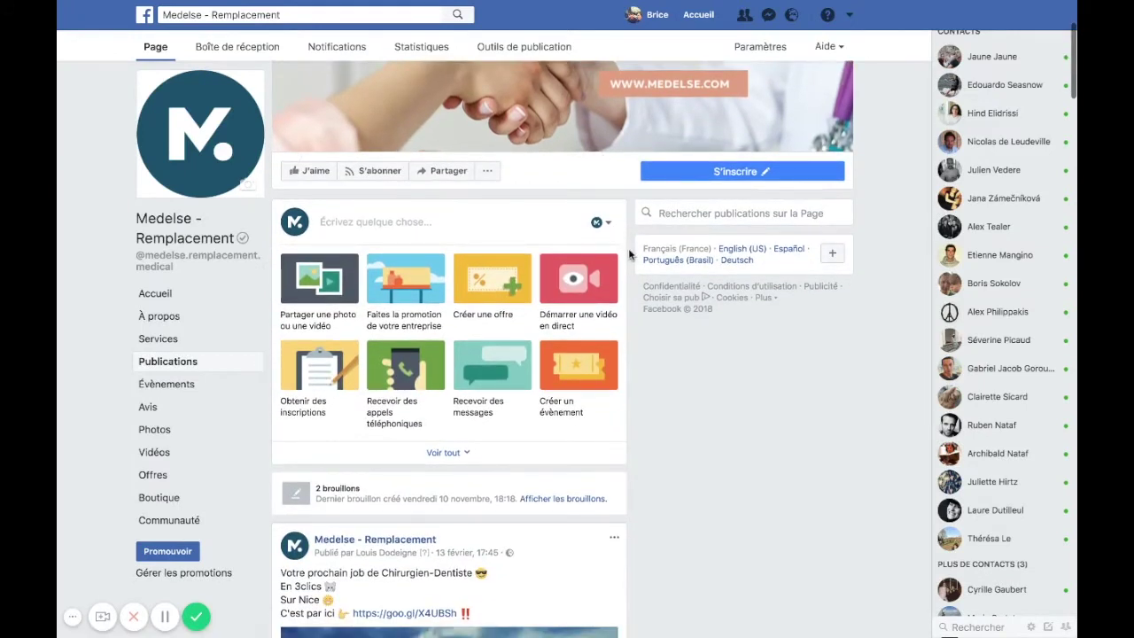
scroll(629, 254, down, 5)
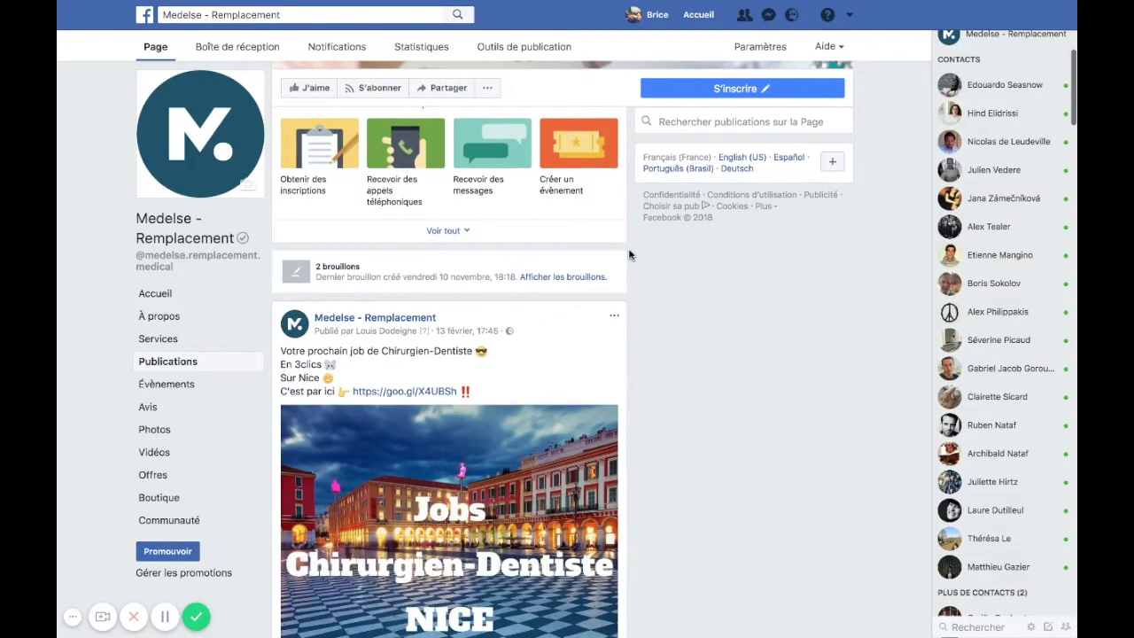
scroll(629, 255, down, 4)
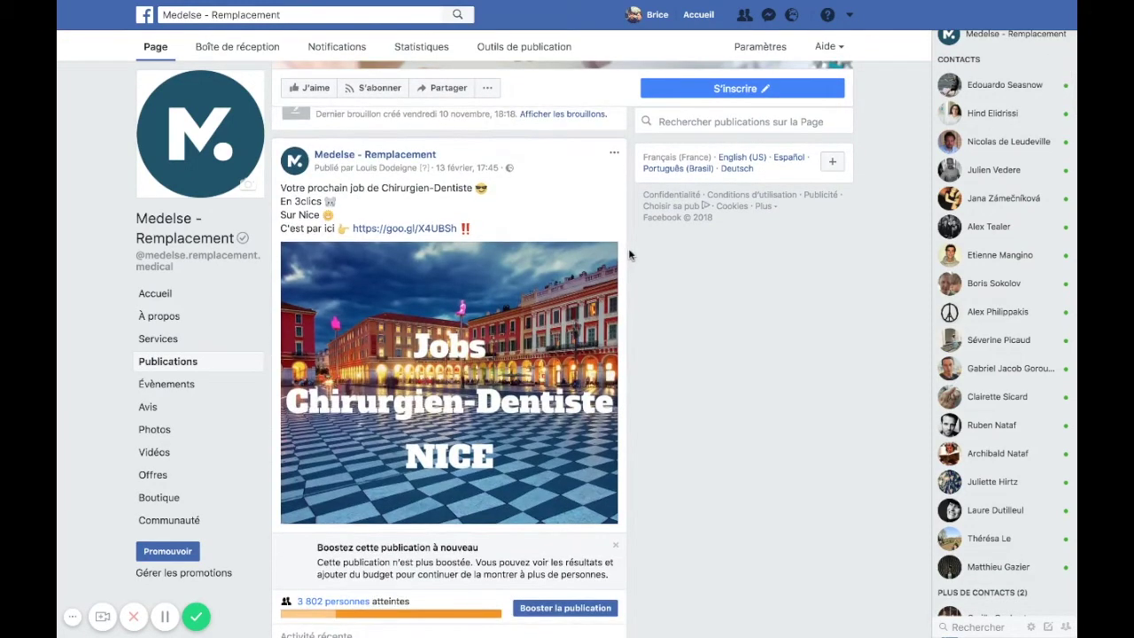
scroll(629, 254, down, 3)
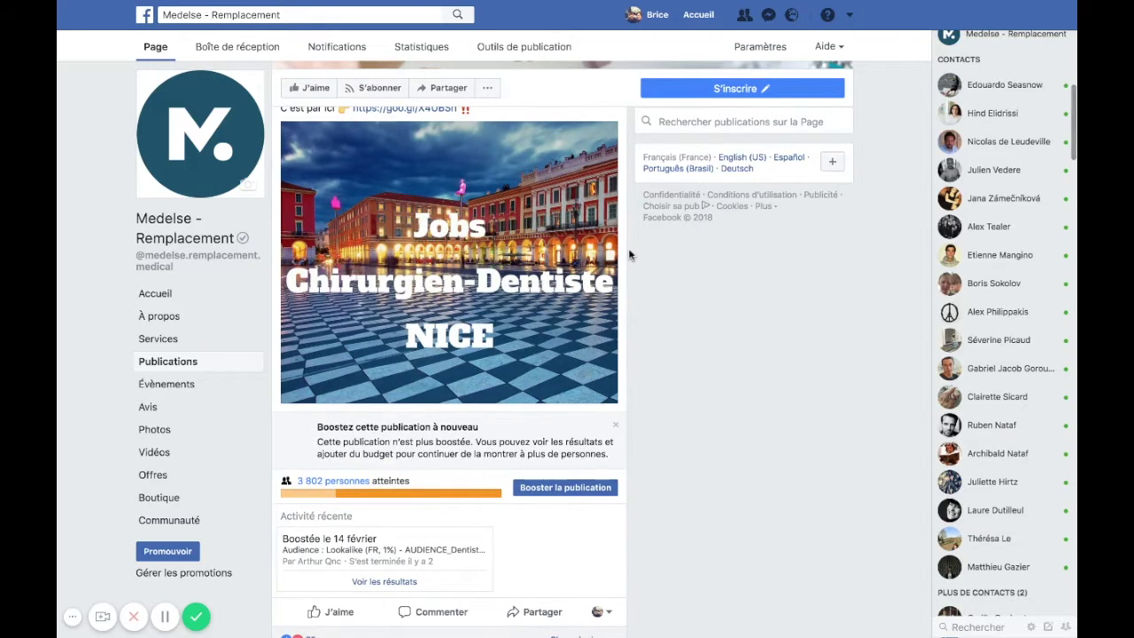
scroll(628, 254, up, 2)
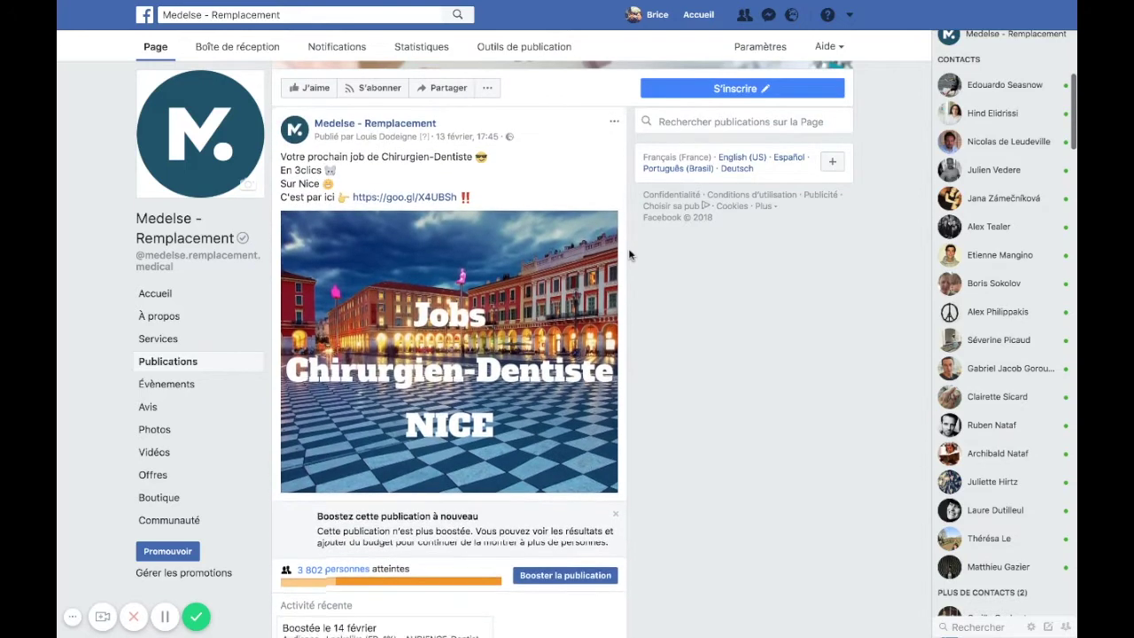
scroll(629, 254, down, 9)
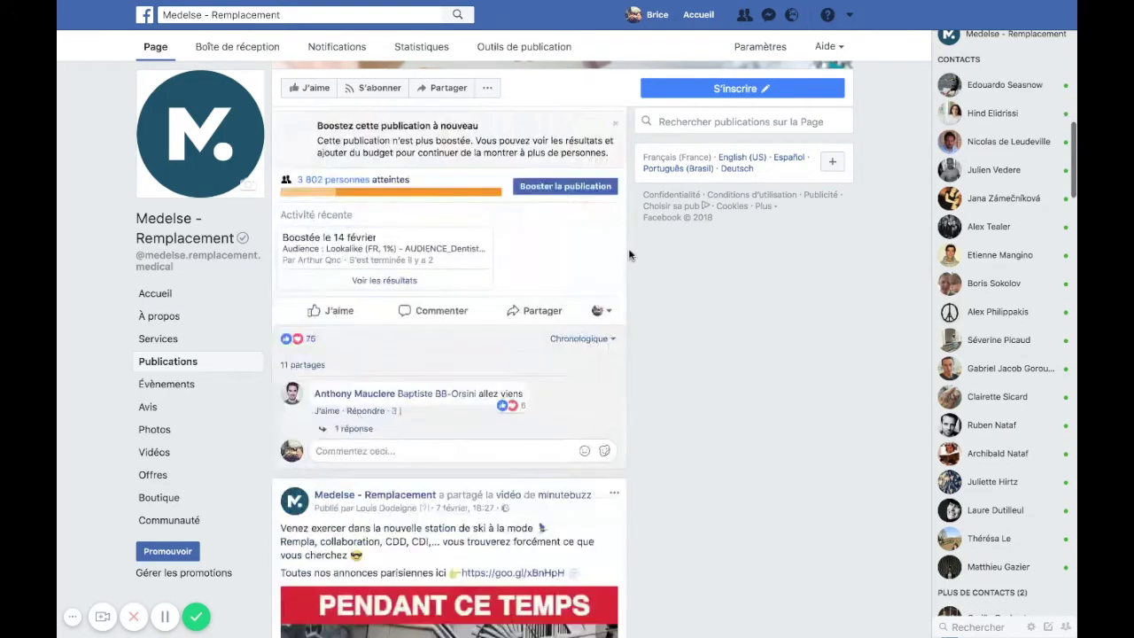
scroll(629, 254, down, 3)
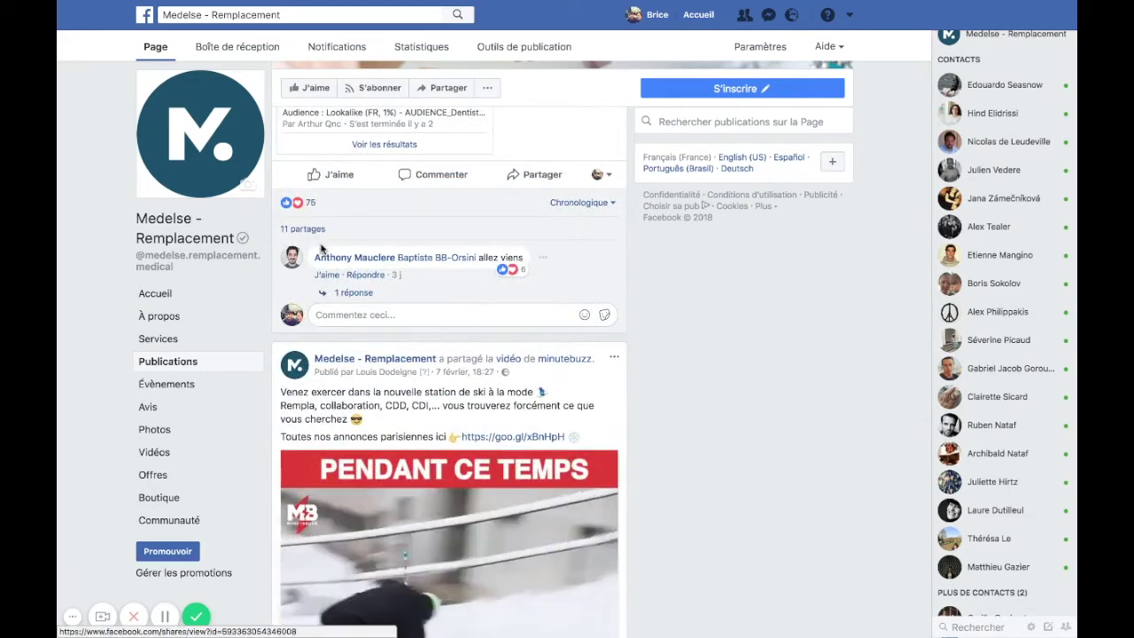
mouse_move(311, 206)
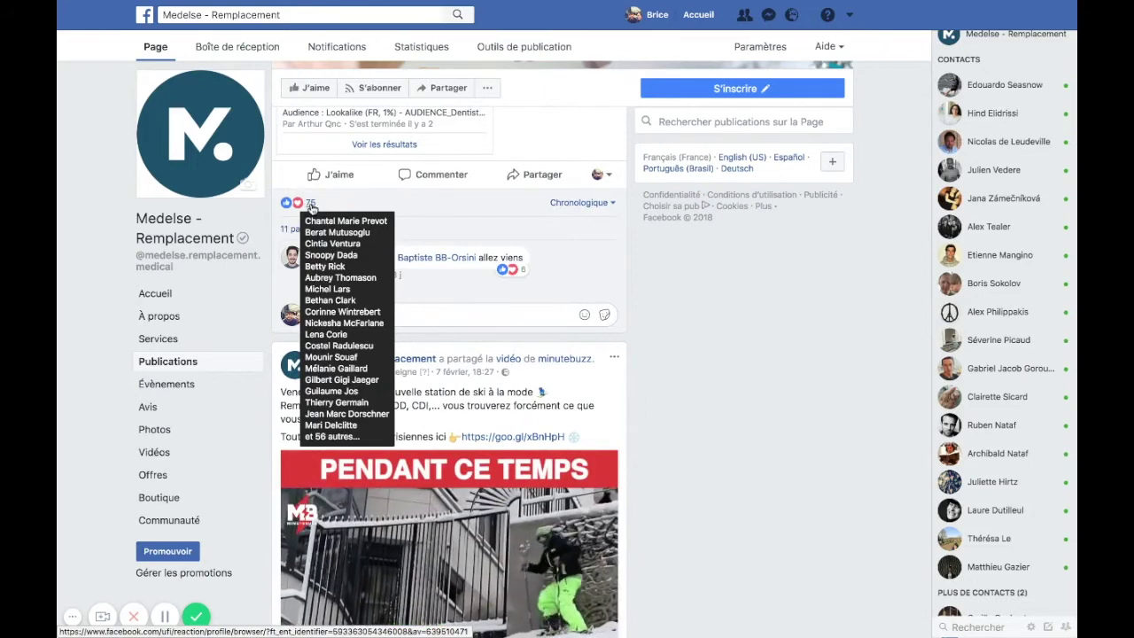
click(311, 206)
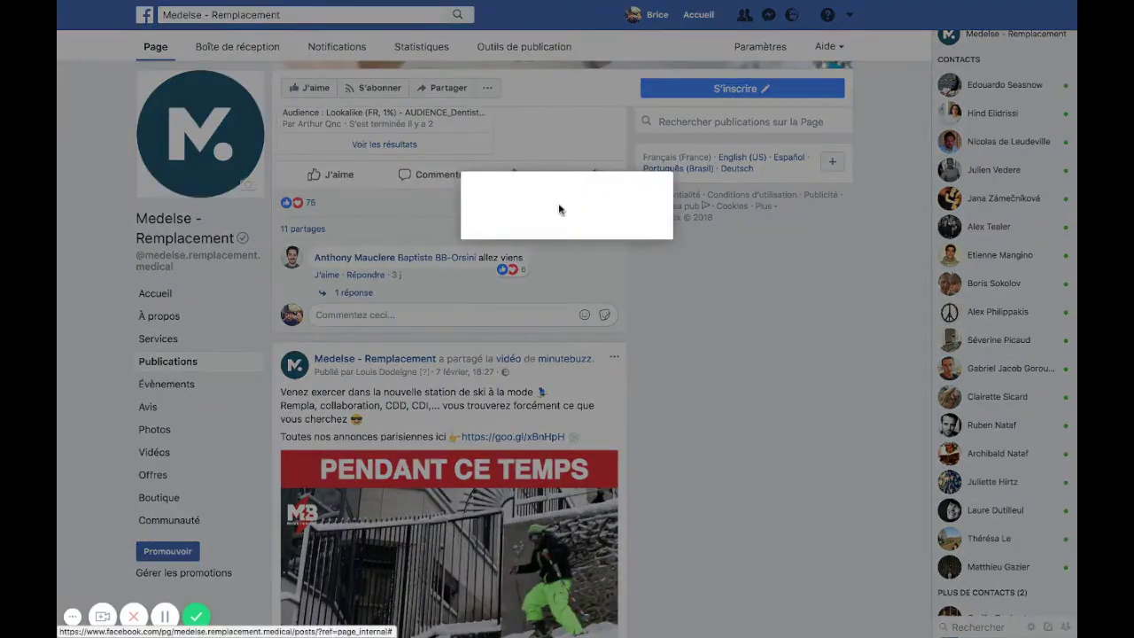
scroll(514, 183, down, 3)
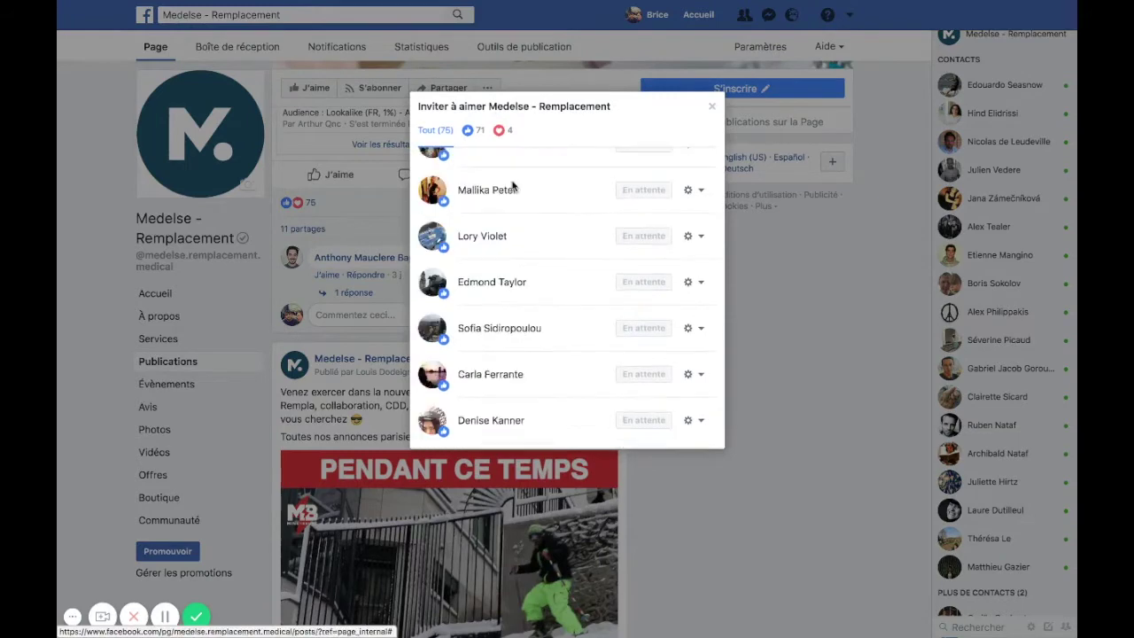
scroll(510, 304, down, 2)
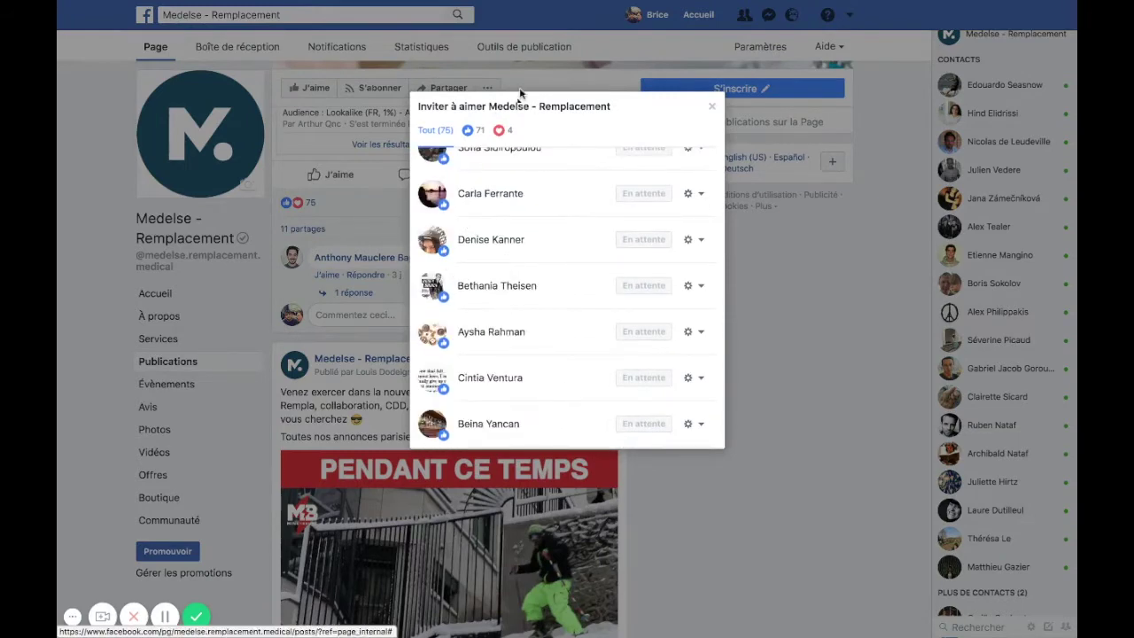
scroll(465, 235, down, 2)
scroll(465, 236, down, 5)
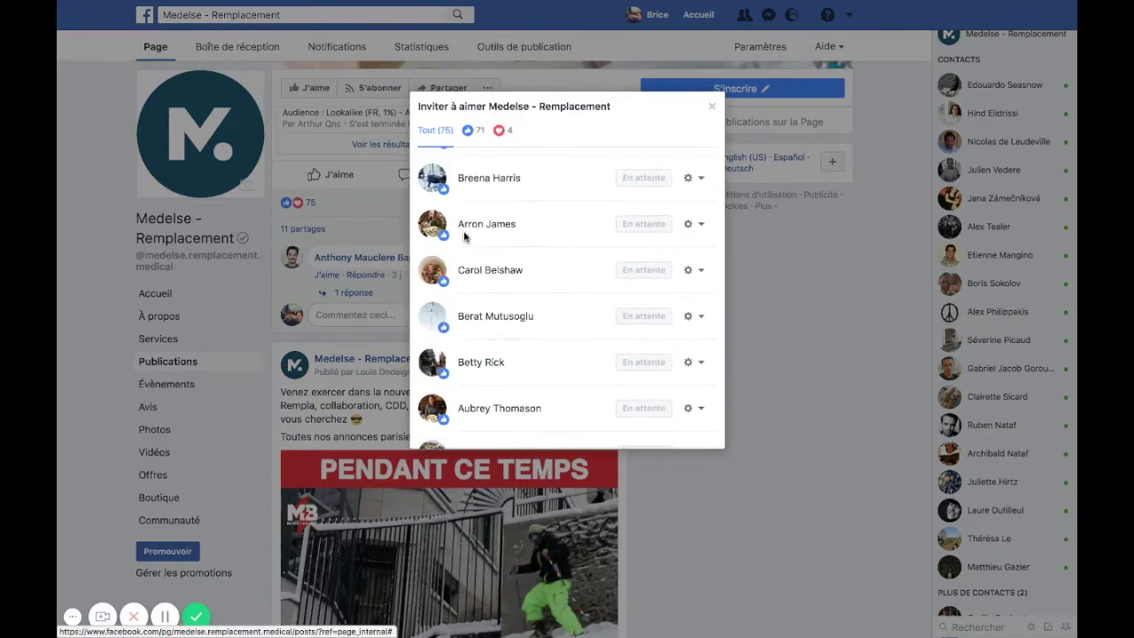
click(812, 252)
- Invite the eligible person who liked the E-santé electronic prescription post to like the Medelse - Remplacement page, and close the list
scroll(770, 314, down, 10)
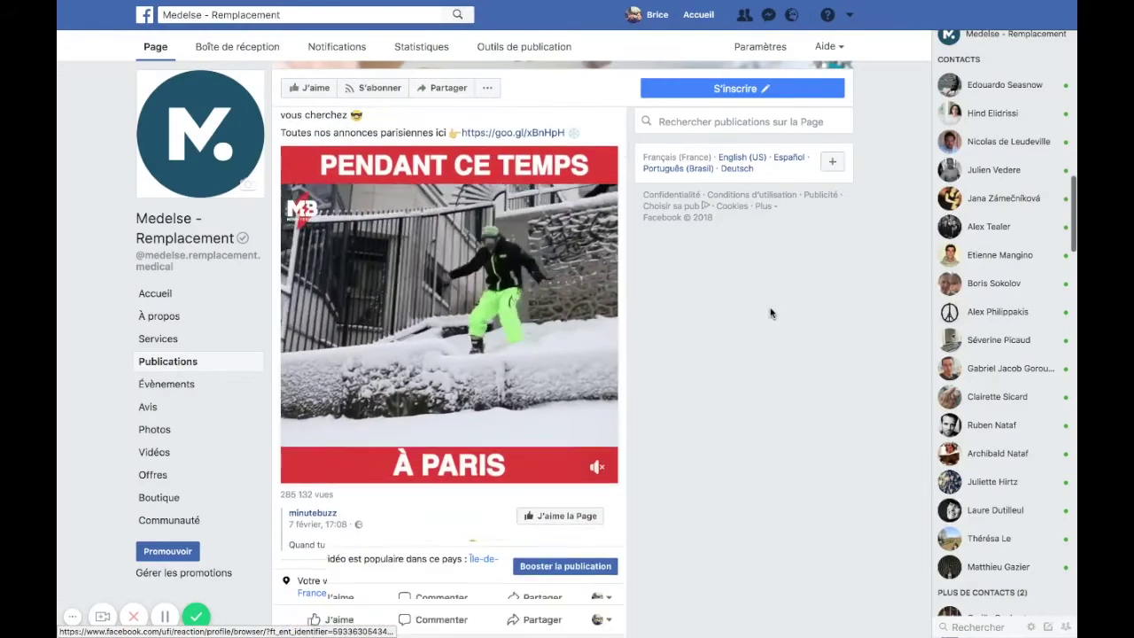
scroll(769, 313, down, 10)
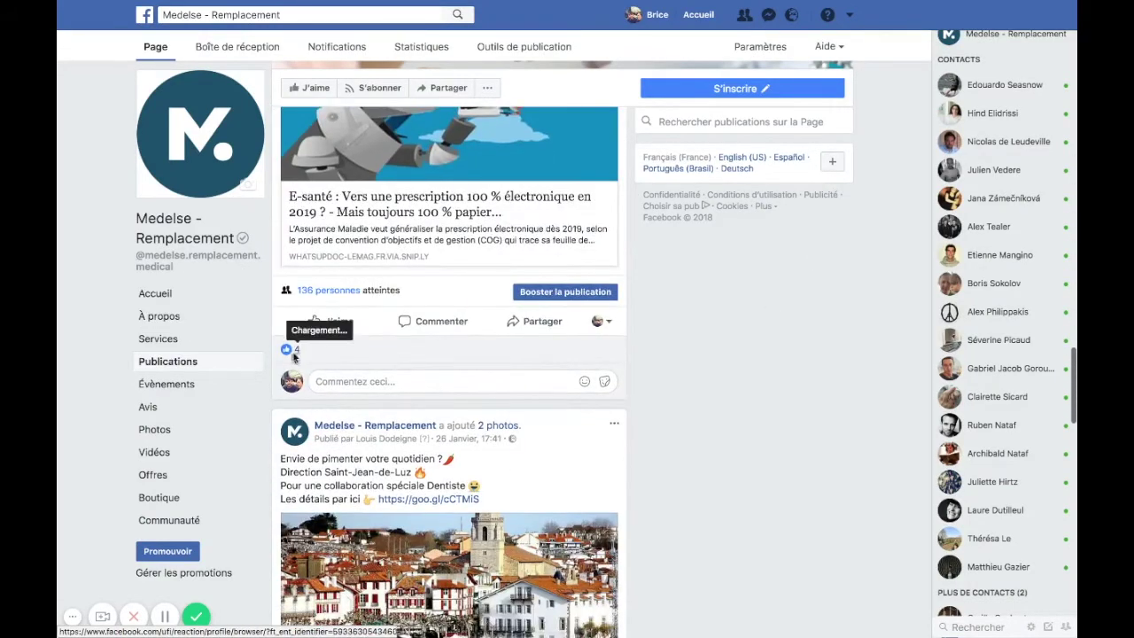
mouse_move(296, 351)
click(295, 351)
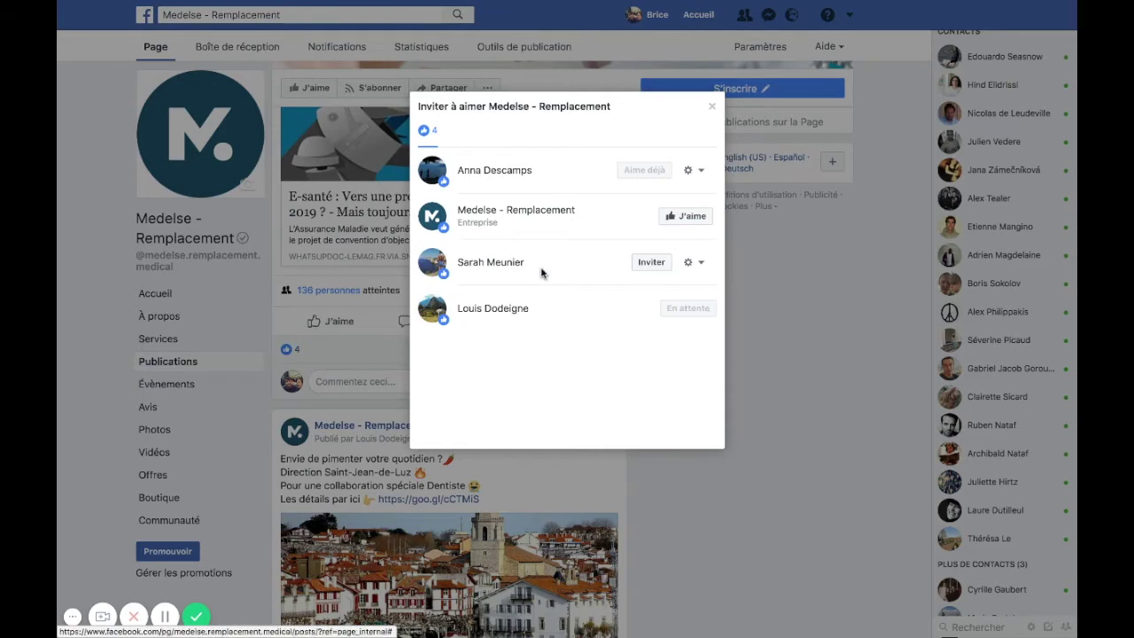
click(651, 262)
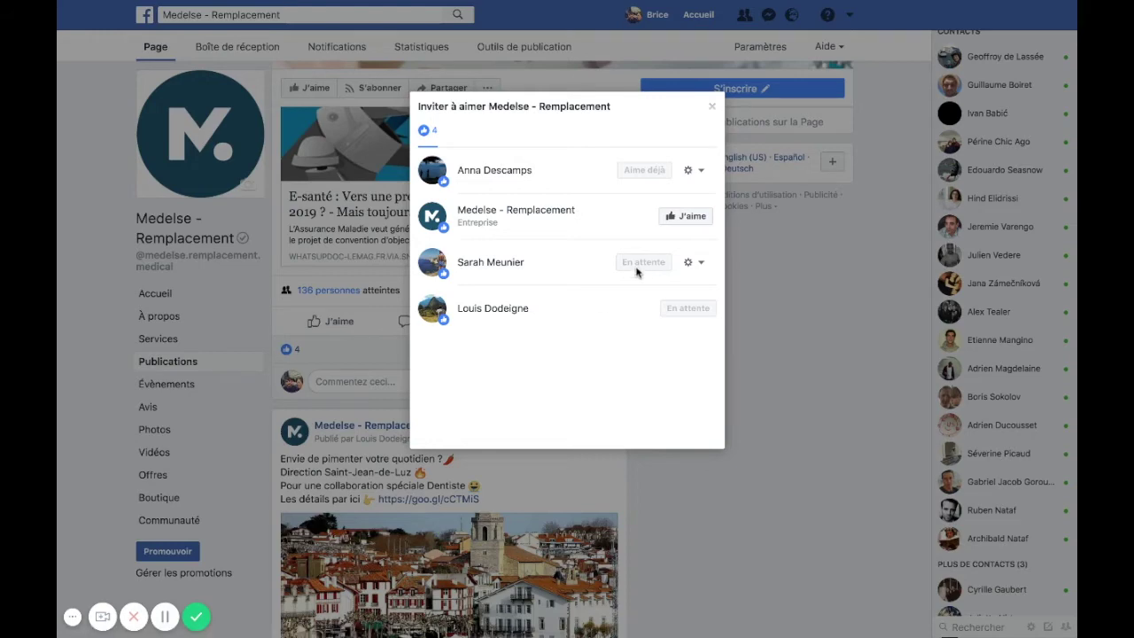
click(711, 107)
- Review the people who reacted to the island photo post boosted on 9 January, checking who can still be invited
scroll(702, 330, down, 10)
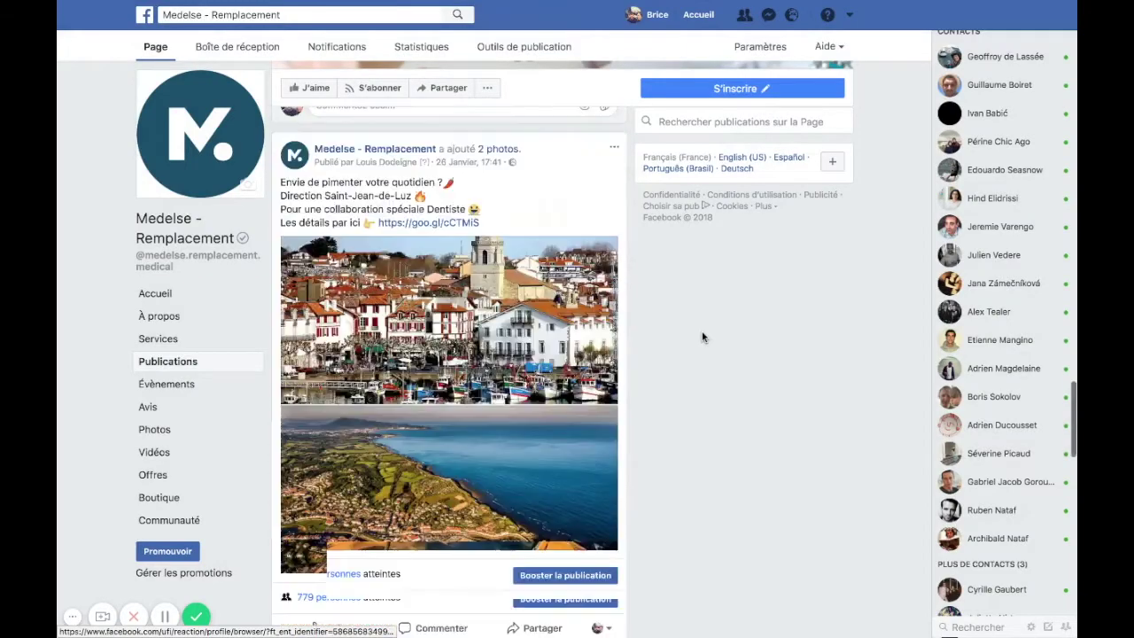
scroll(701, 331, down, 7)
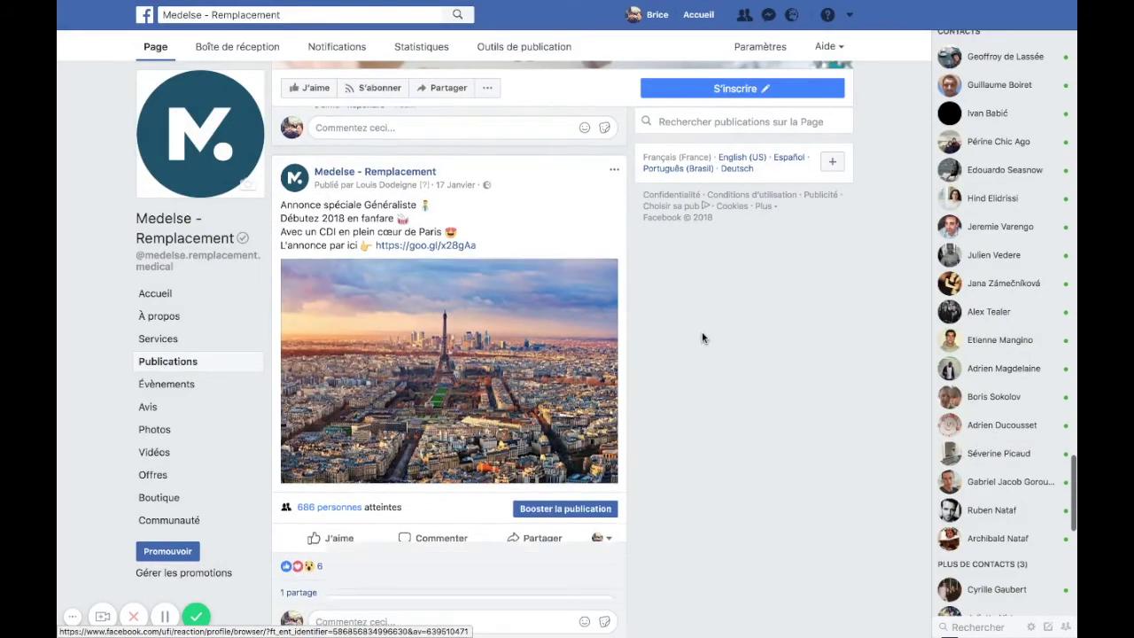
scroll(699, 343, down, 8)
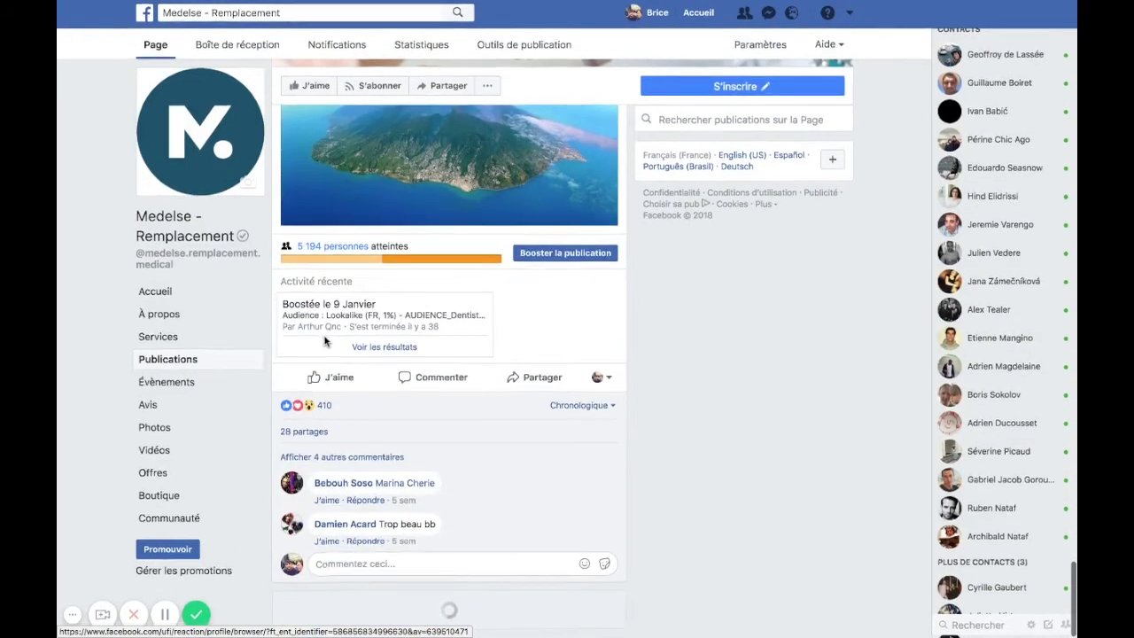
click(322, 409)
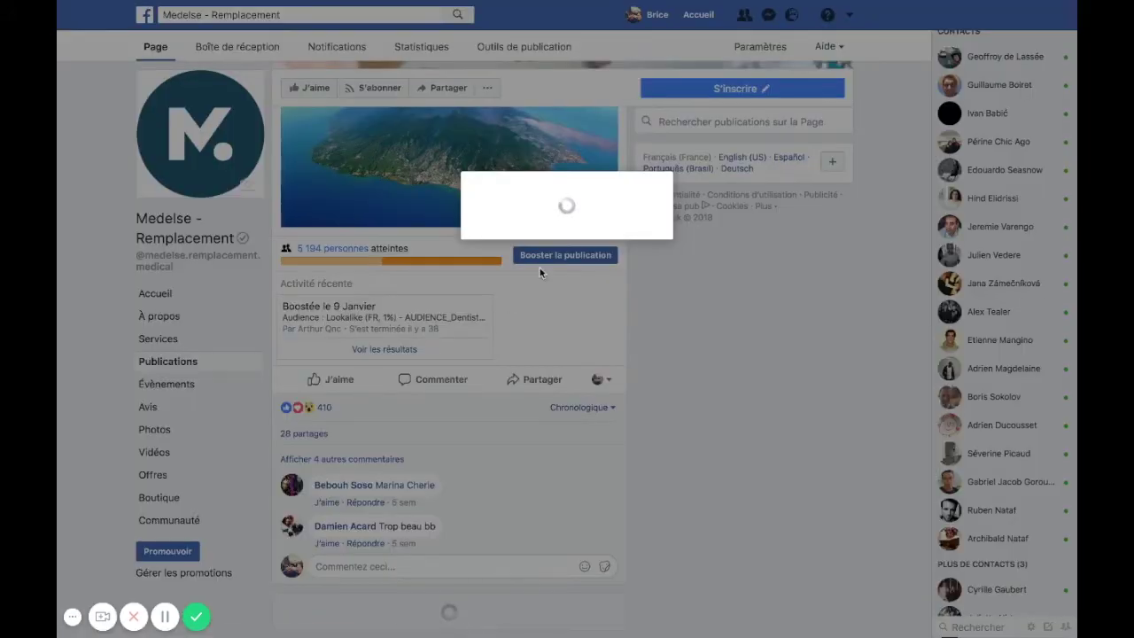
scroll(607, 256, down, 10)
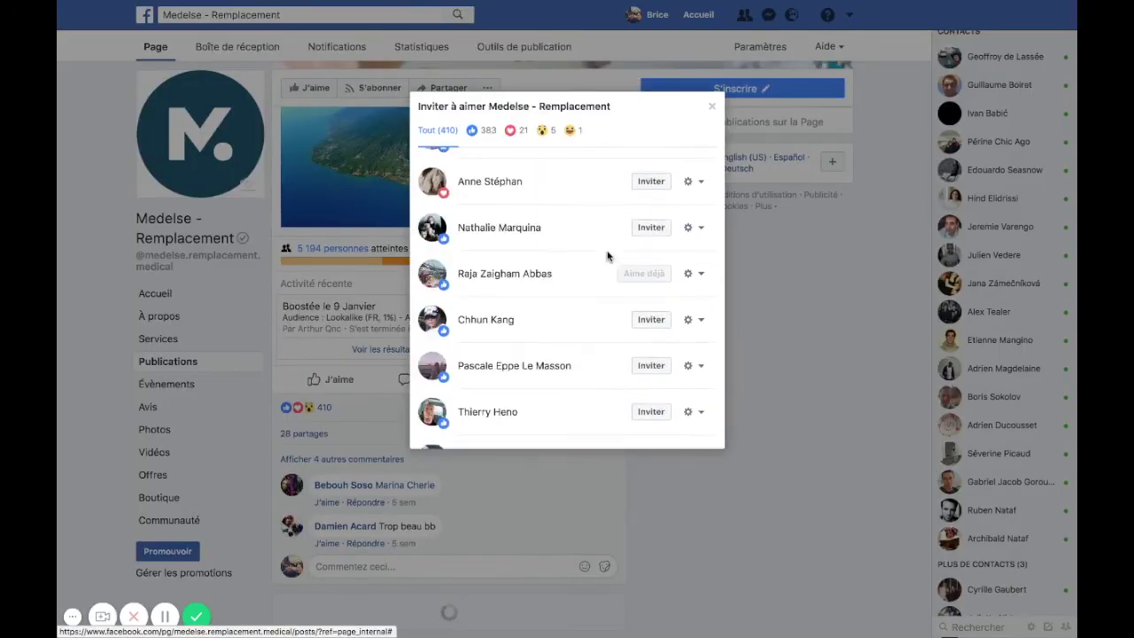
scroll(608, 256, down, 5)
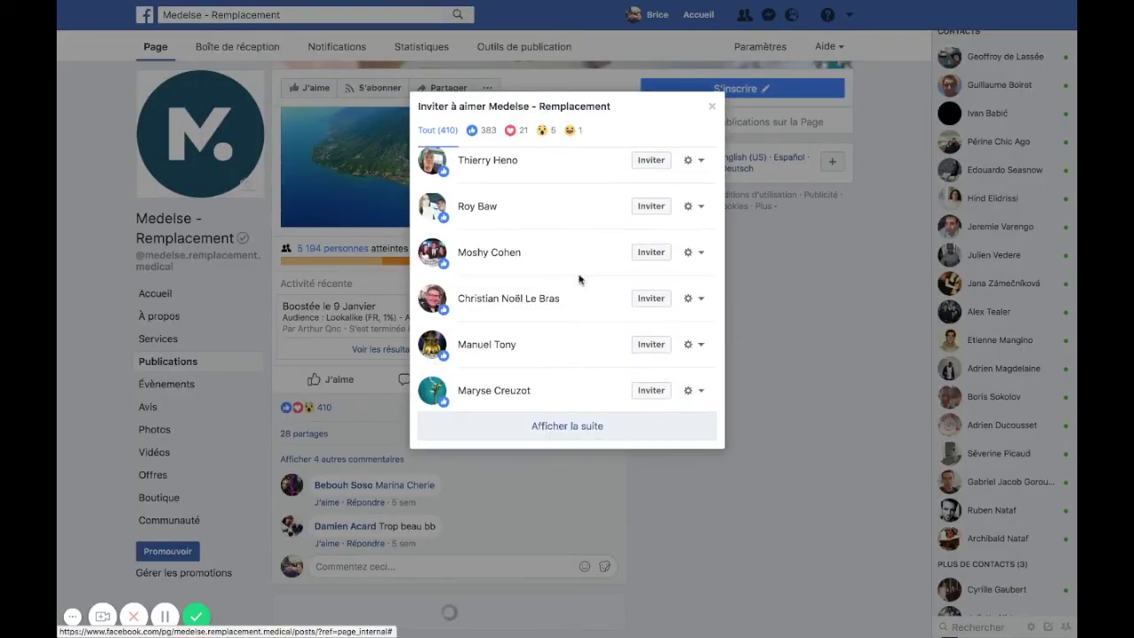
scroll(584, 266, up, 2)
scroll(592, 233, up, 3)
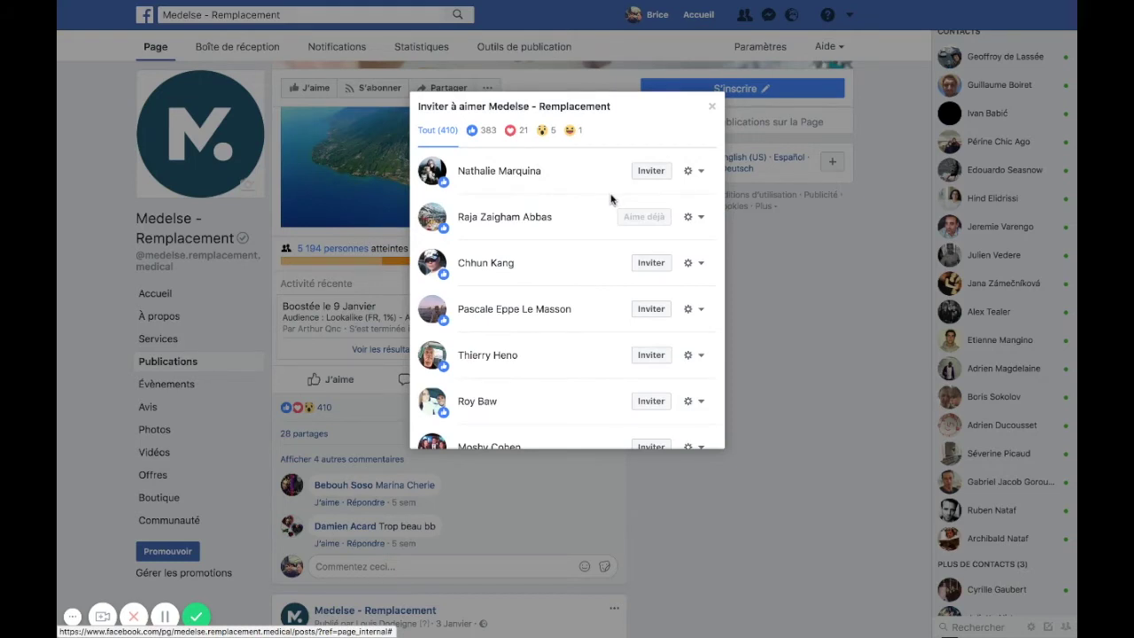
scroll(610, 199, up, 2)
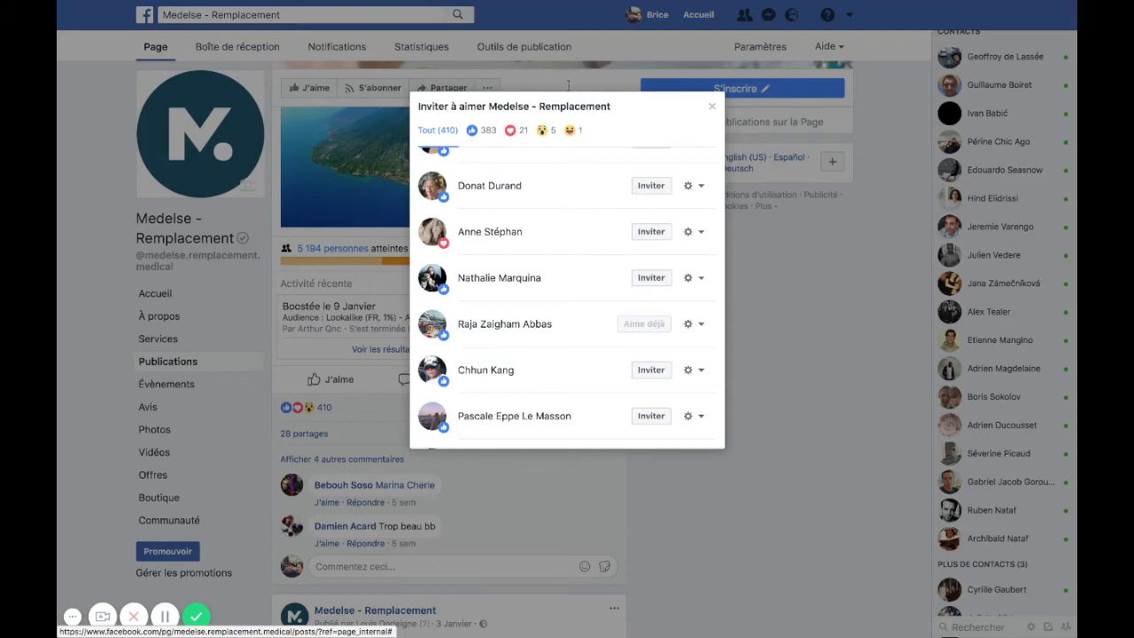
- View the Chrome Web Store page of the "Invite post likers to like page" extension, and return to the Facebook page
mouse_move(571, 4)
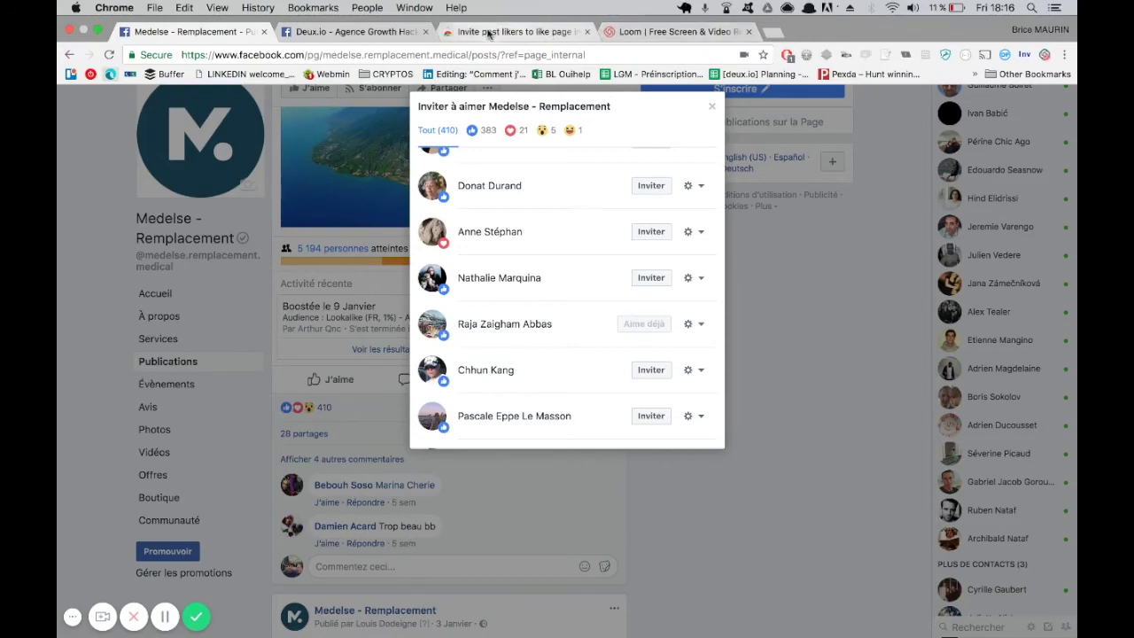
click(516, 32)
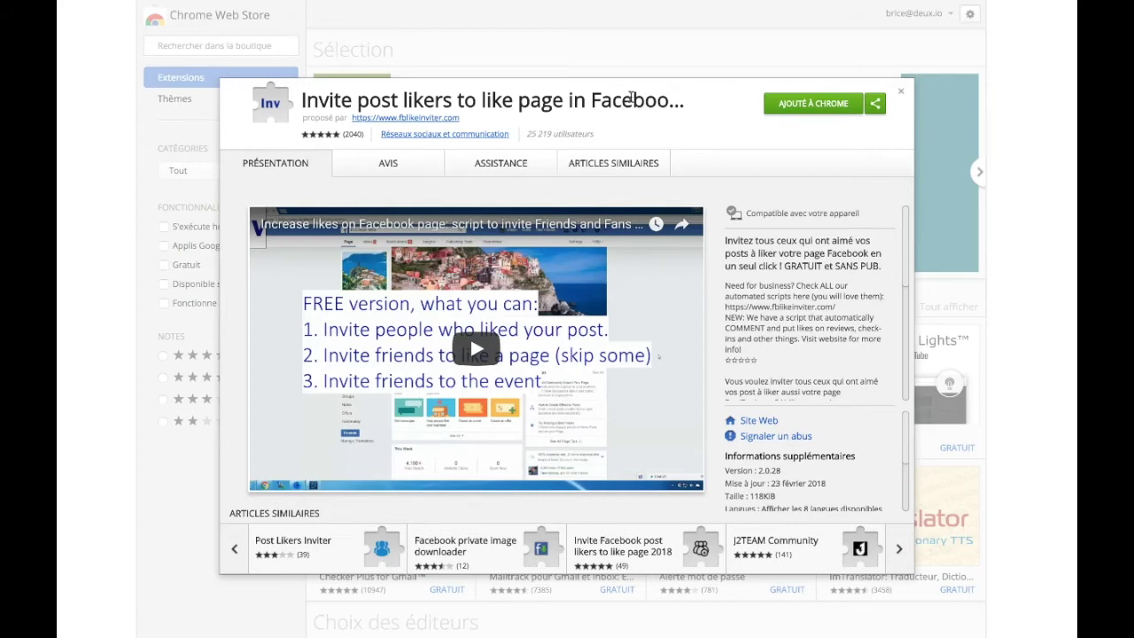
mouse_move(463, 4)
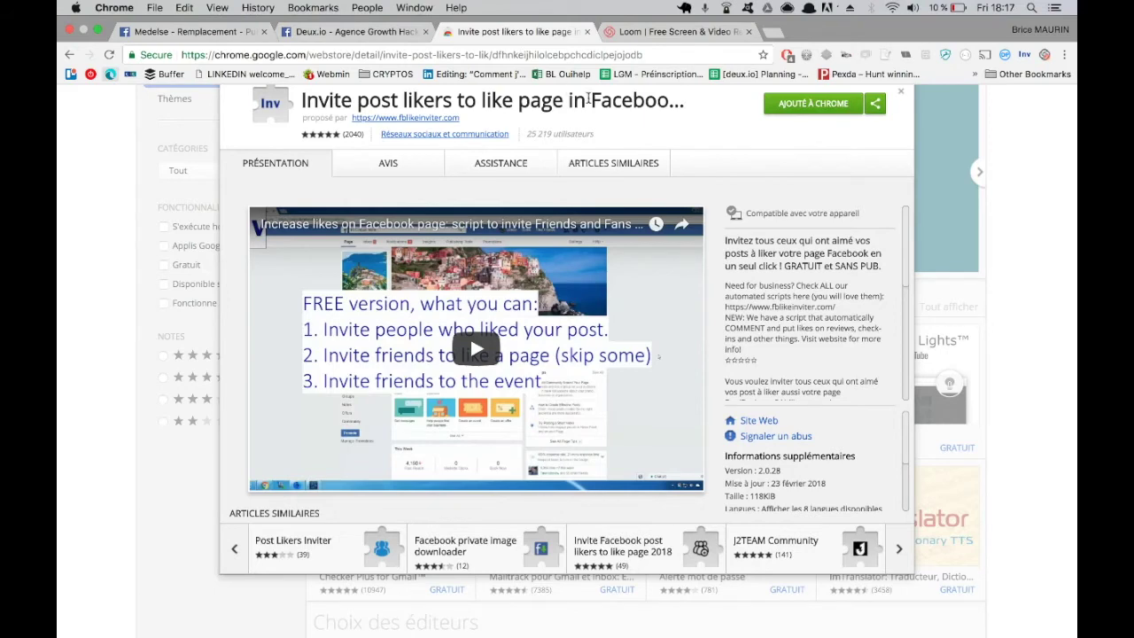
click(190, 32)
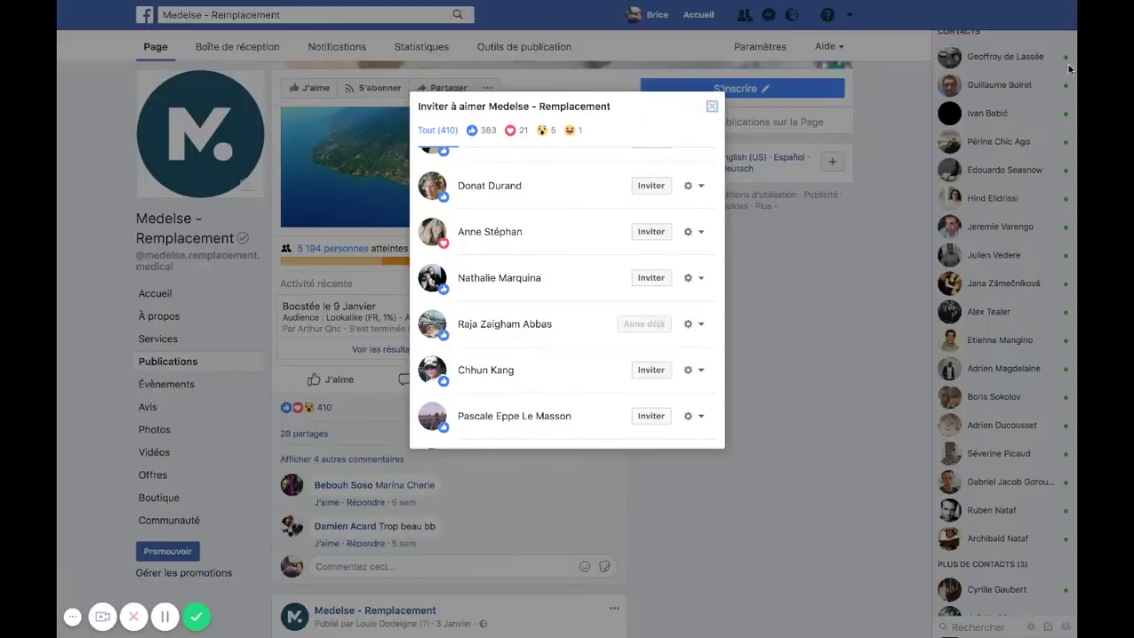
- Run the Inv extension to invite the post's reactors automatically, check its click timeout, stop the run and close its summary
mouse_move(1074, 3)
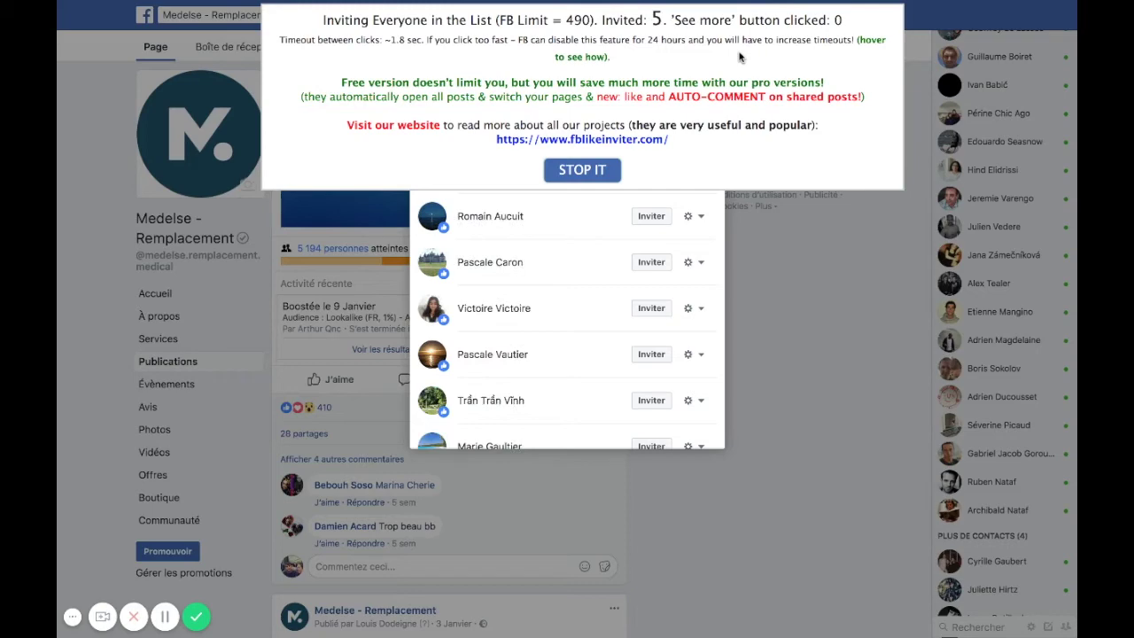
drag(366, 39, 448, 35)
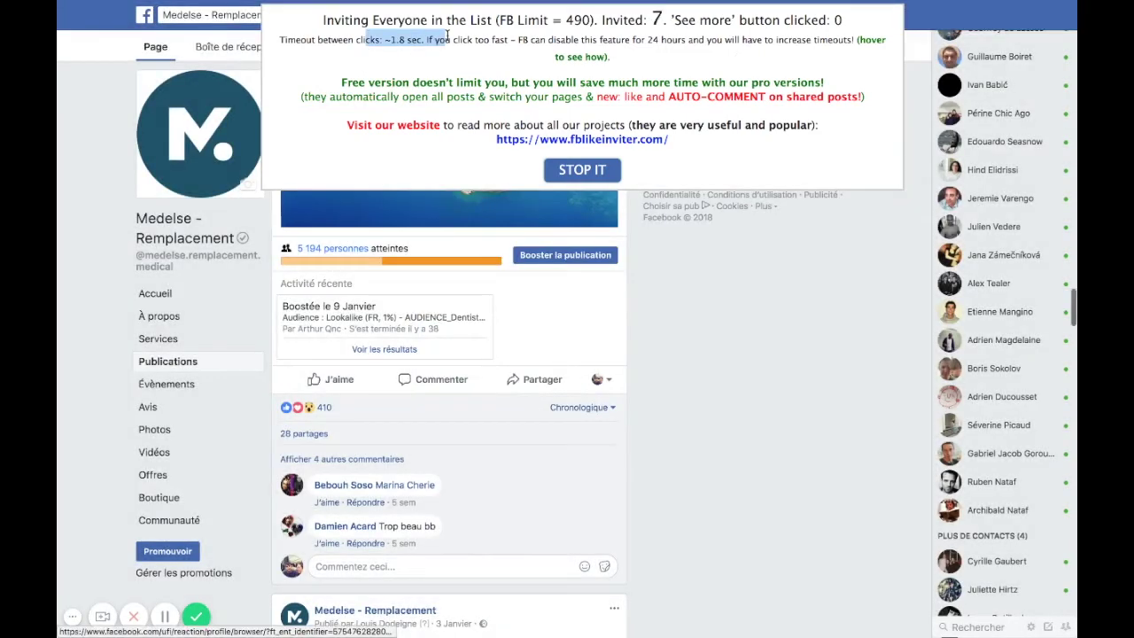
click(589, 172)
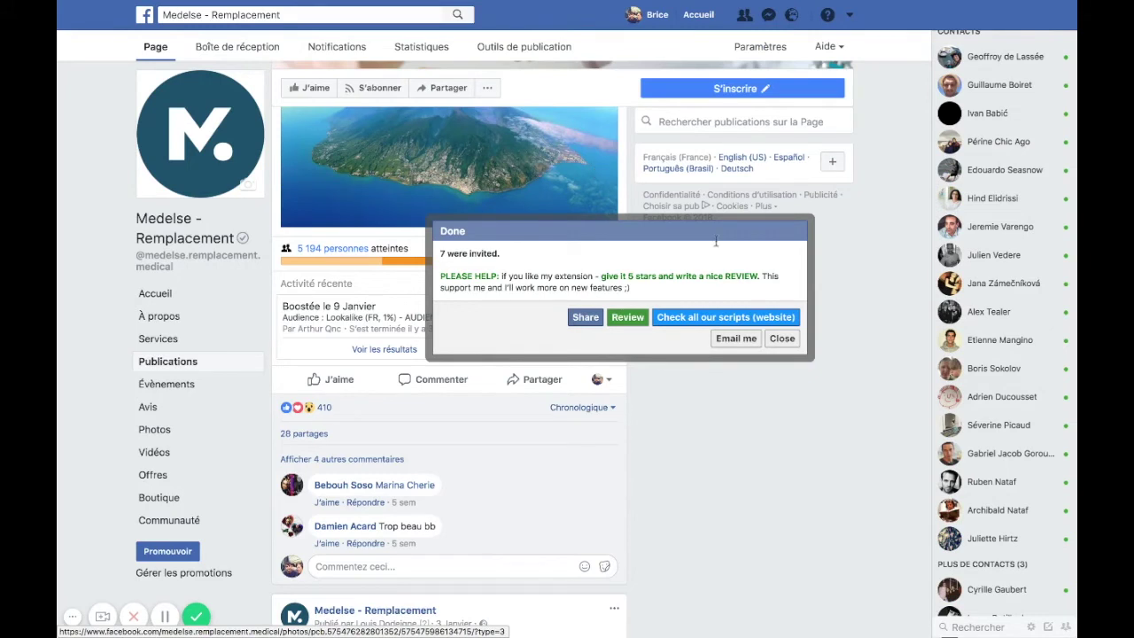
click(787, 340)
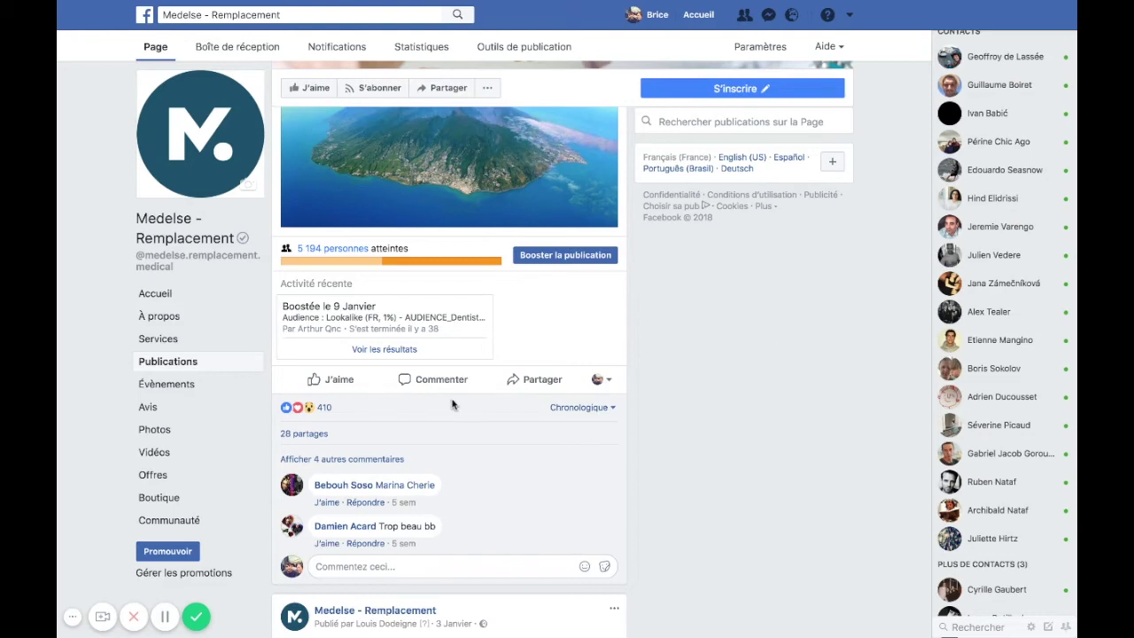
- Reopen the reactions list of the post boosted on 9 January, run the Inv extension again, stop it, and close the summary and list
click(324, 407)
mouse_move(946, 5)
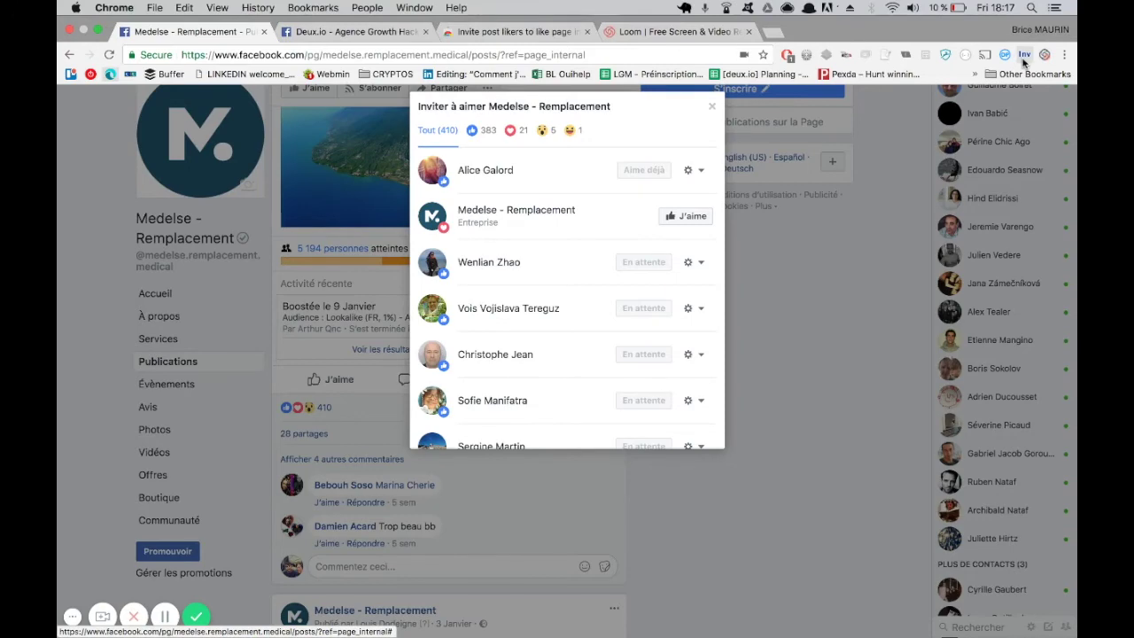
click(1024, 54)
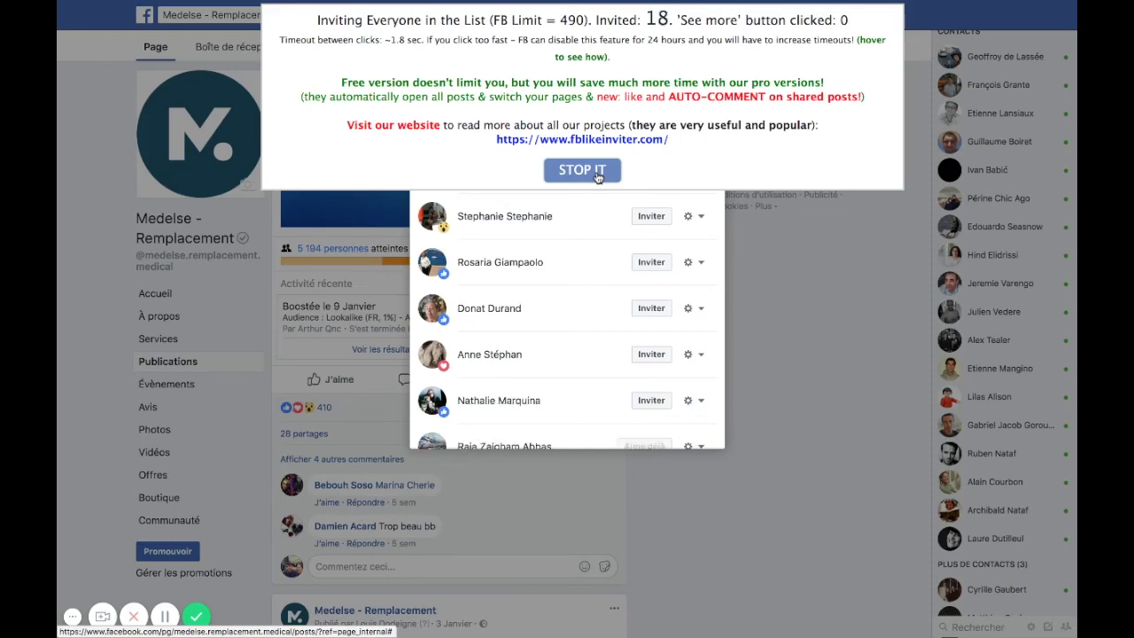
click(598, 173)
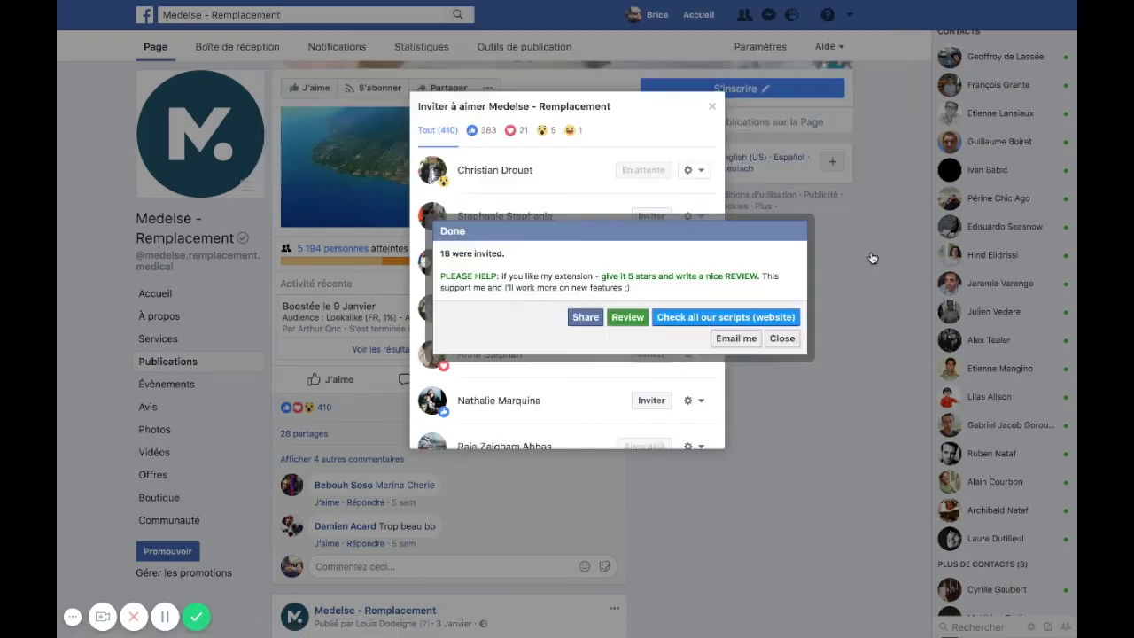
click(788, 338)
click(711, 106)
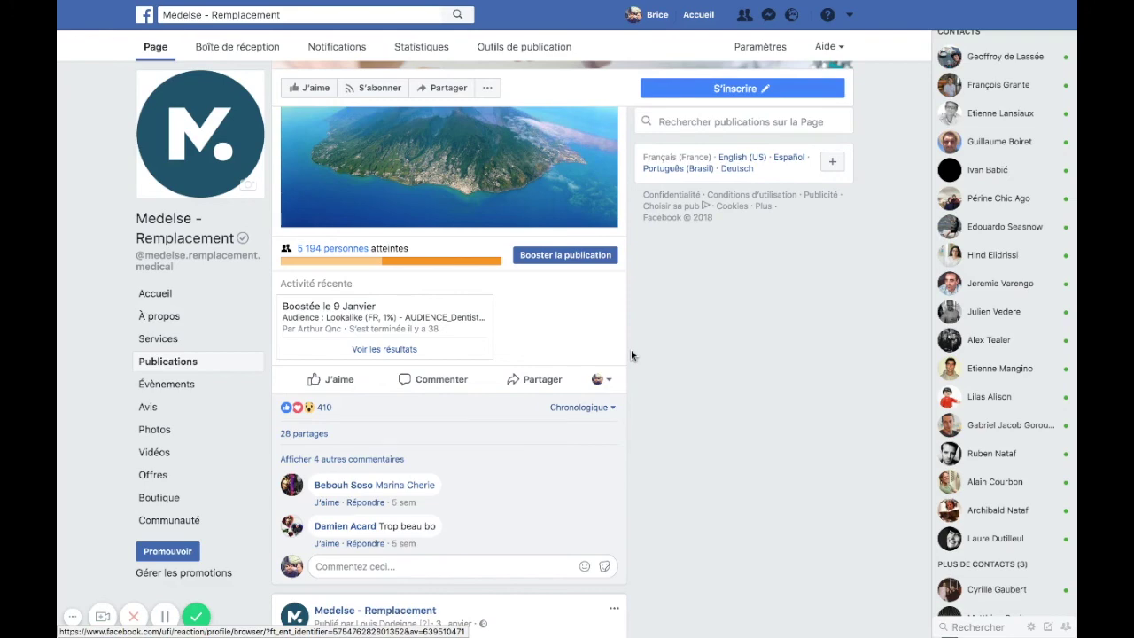
scroll(632, 355, up, 15)
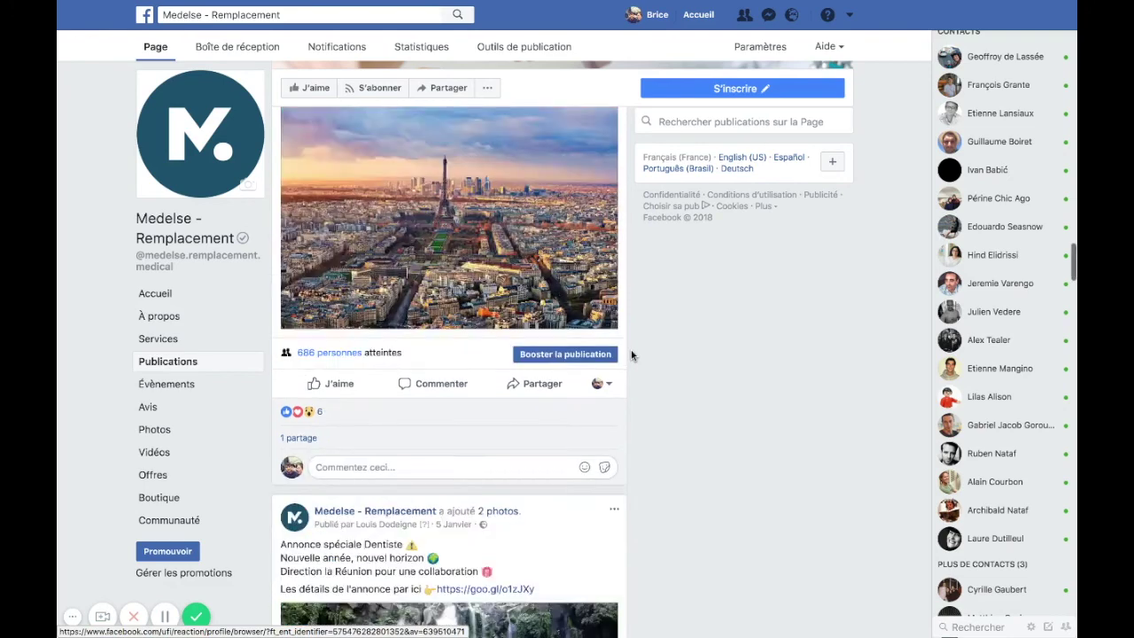